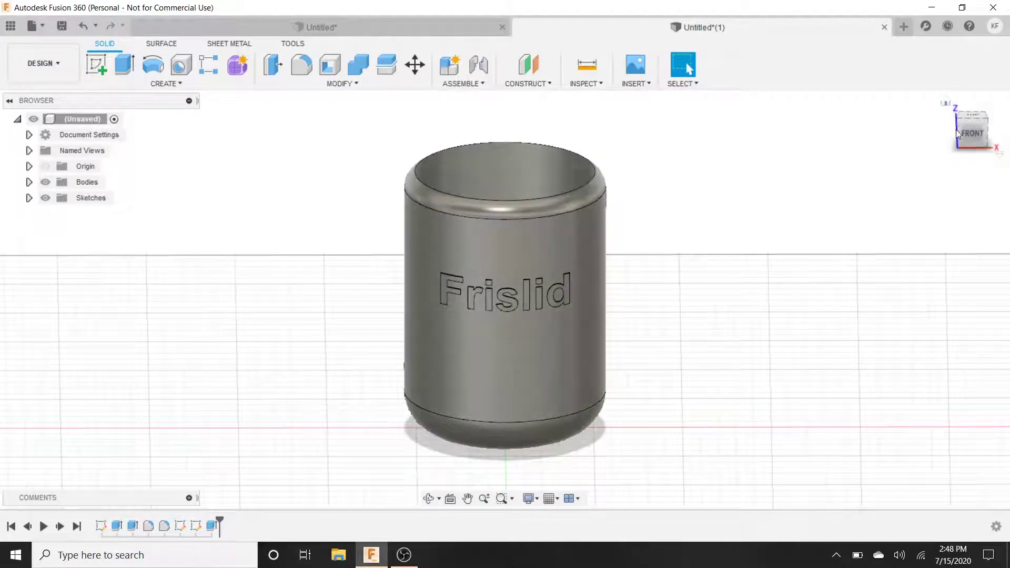
# View the lettered cup from Home, Front and top-edge angles, then switch to the plain-cylinder design.
pyautogui.click(945, 101)
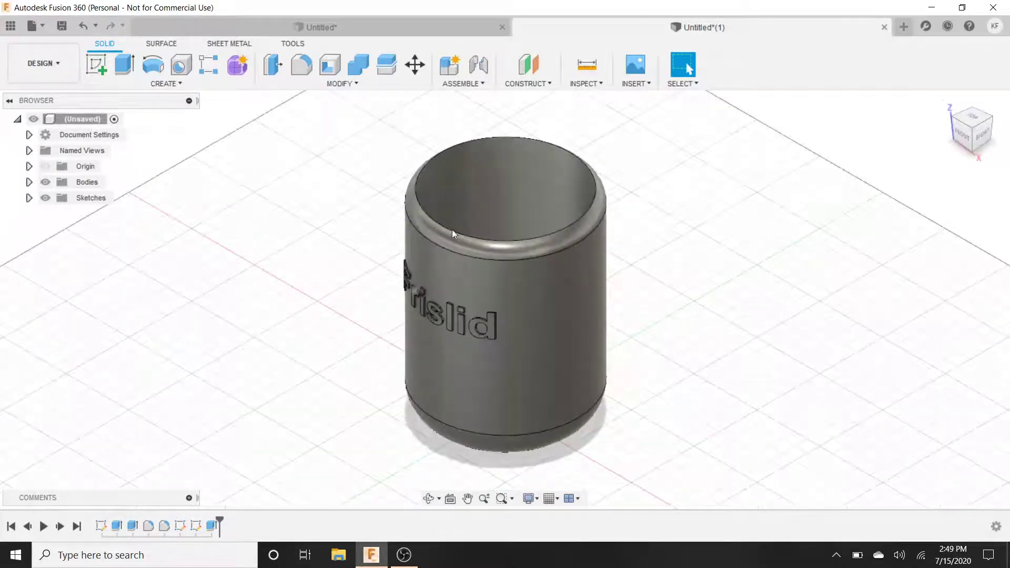
pyautogui.click(961, 137)
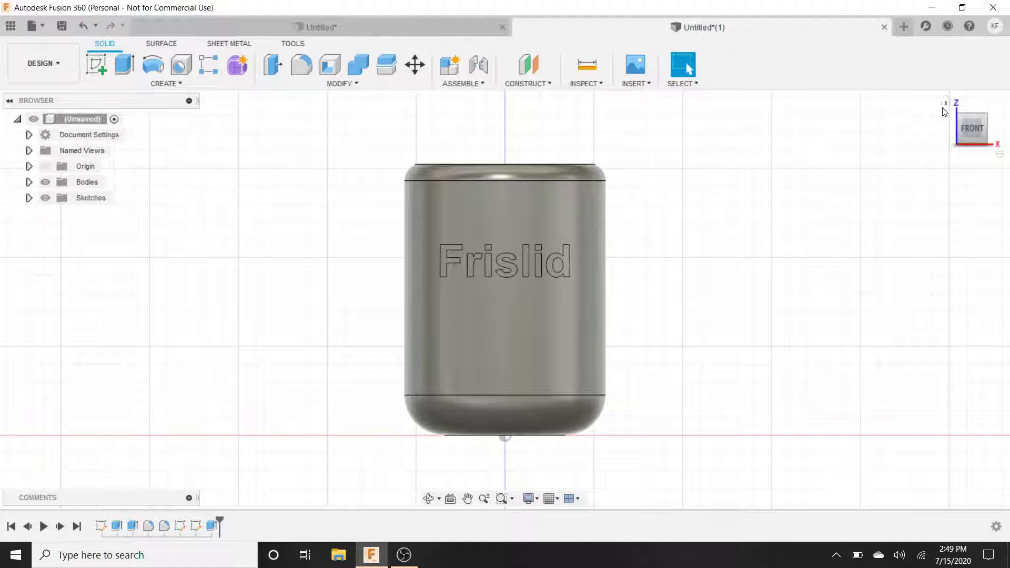
pyautogui.click(979, 119)
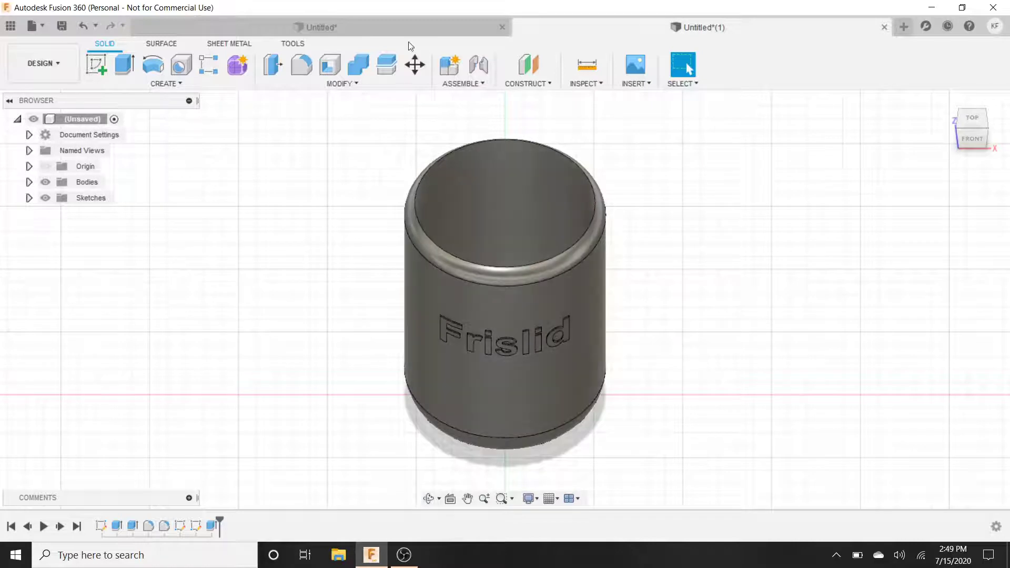
pyautogui.click(346, 27)
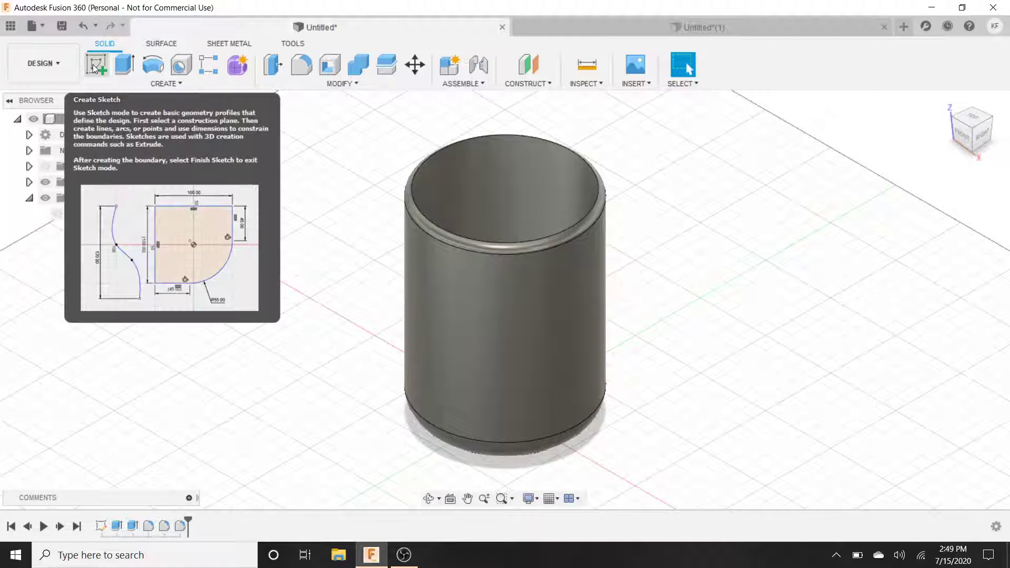
# Create a new sketch on the XZ front plane, centre the cup, and start the Text tool.
pyautogui.click(93, 64)
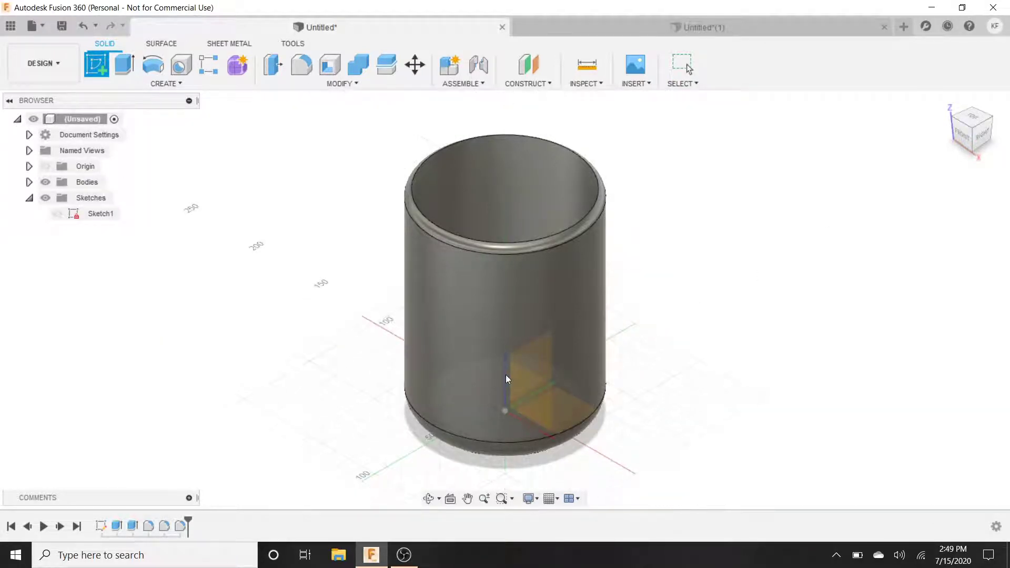
pyautogui.click(525, 396)
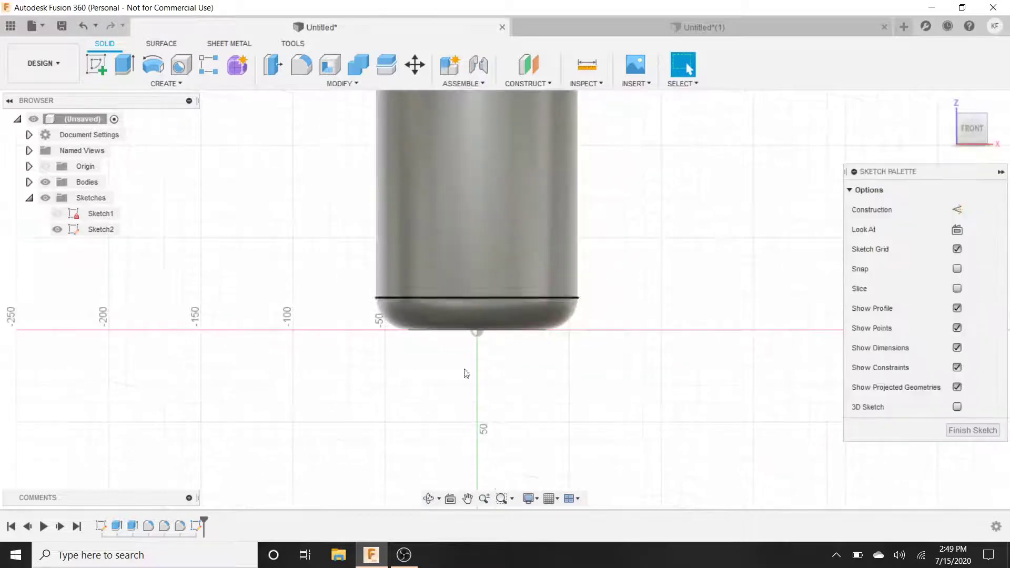
pyautogui.click(467, 497)
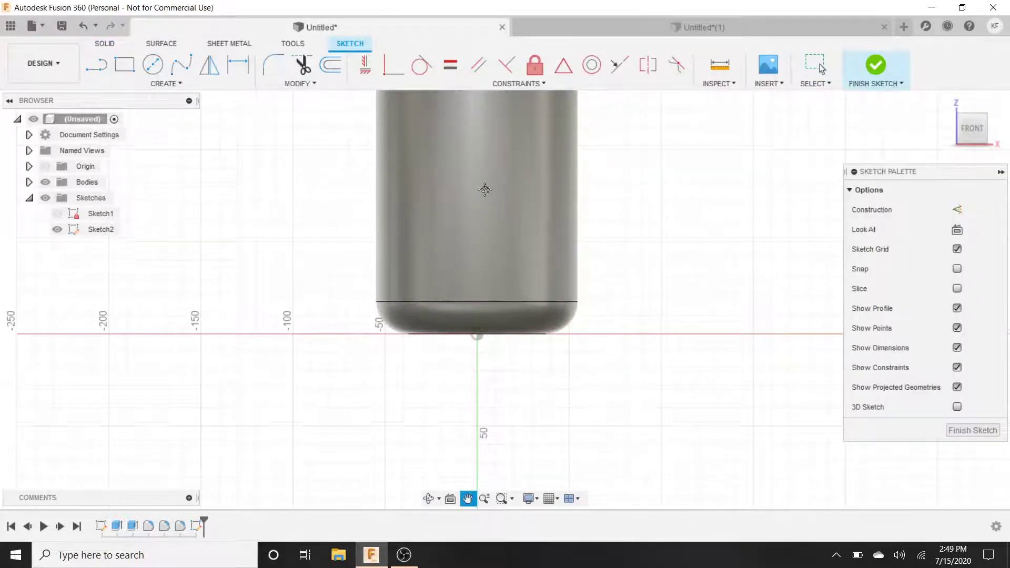
pyautogui.moveTo(480, 167); pyautogui.dragTo(497, 280)
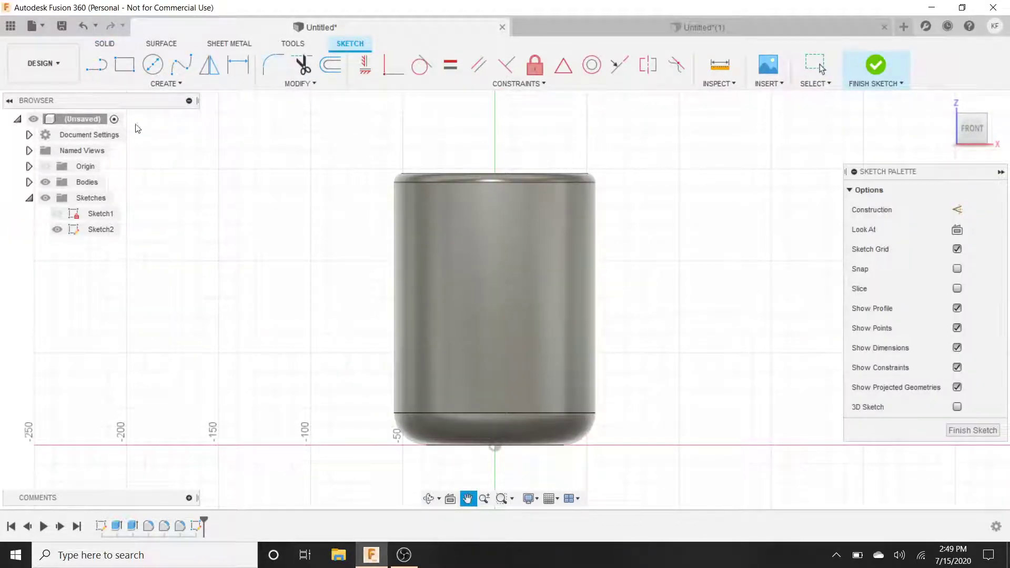
pyautogui.click(164, 83)
pyautogui.moveTo(116, 209)
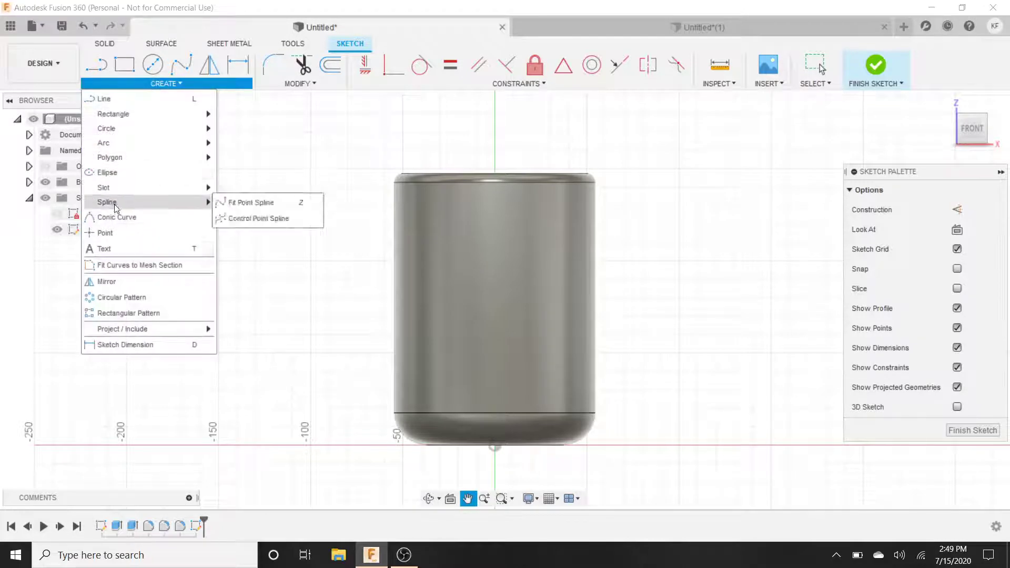
pyautogui.click(117, 247)
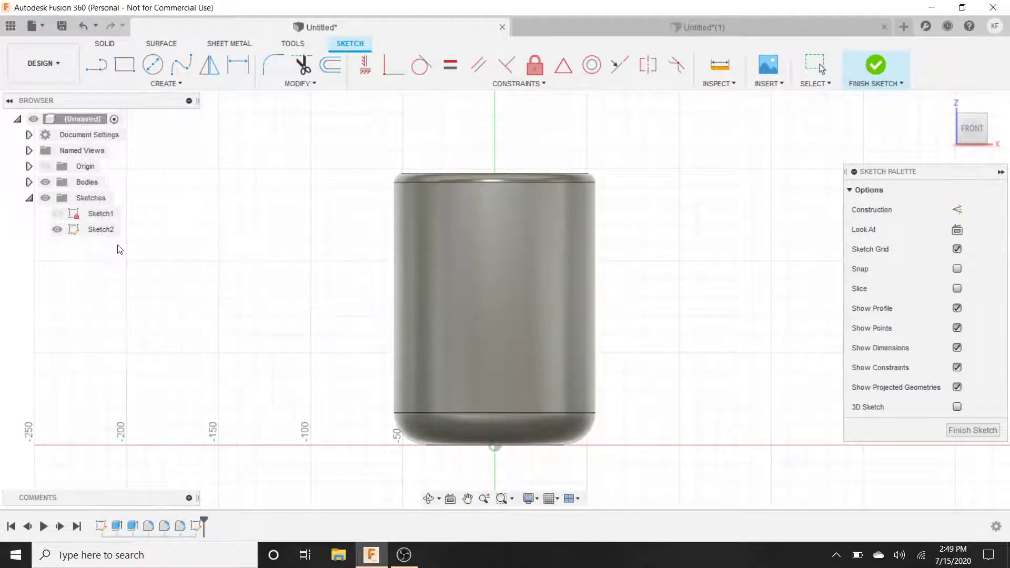
# Place bold 1 in 'Frislid' text, rotated 180°, across the cup's upper front.
pyautogui.click(431, 272)
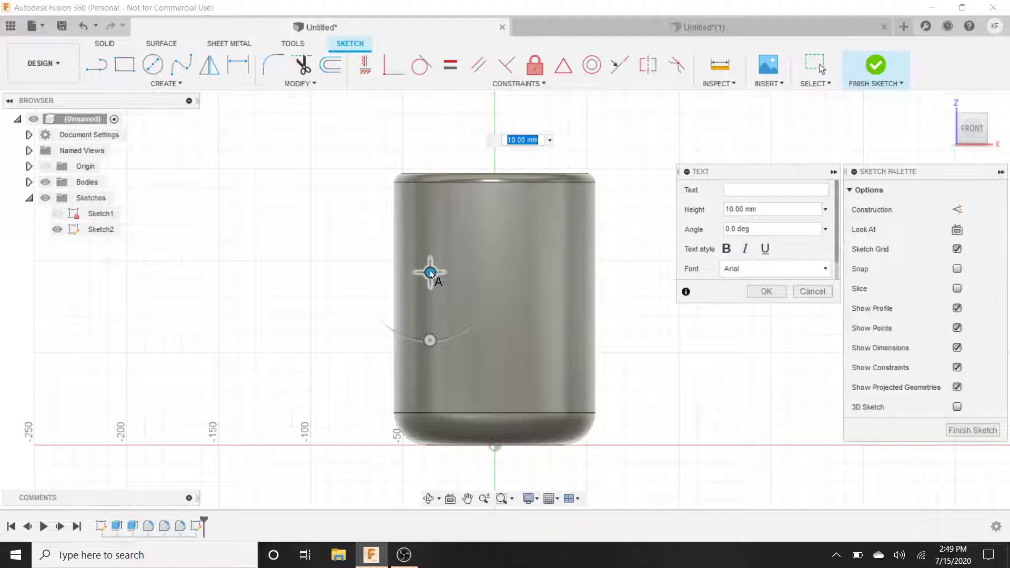
pyautogui.write('1in')
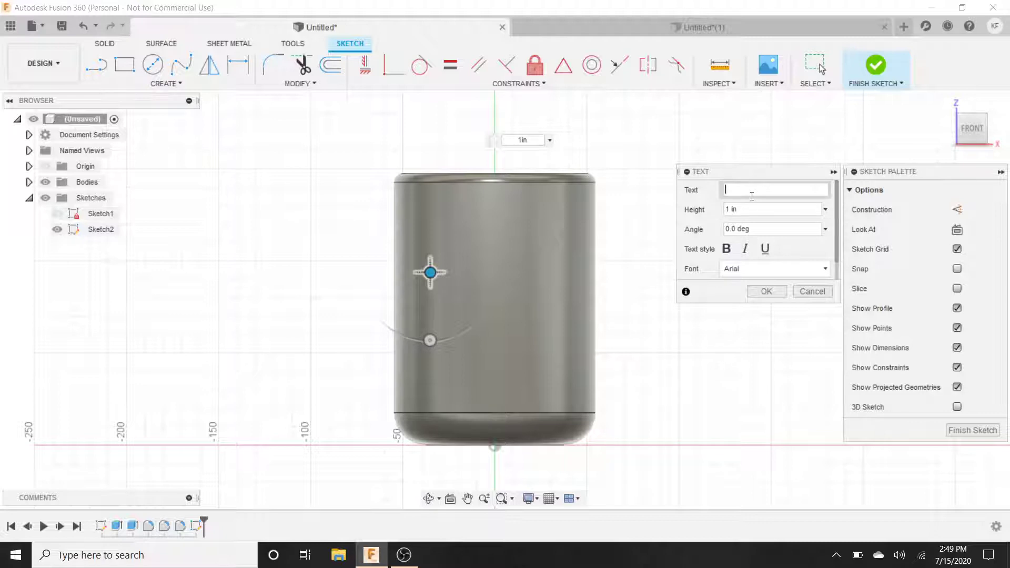
pyautogui.write('Frislid')
pyautogui.click(727, 249)
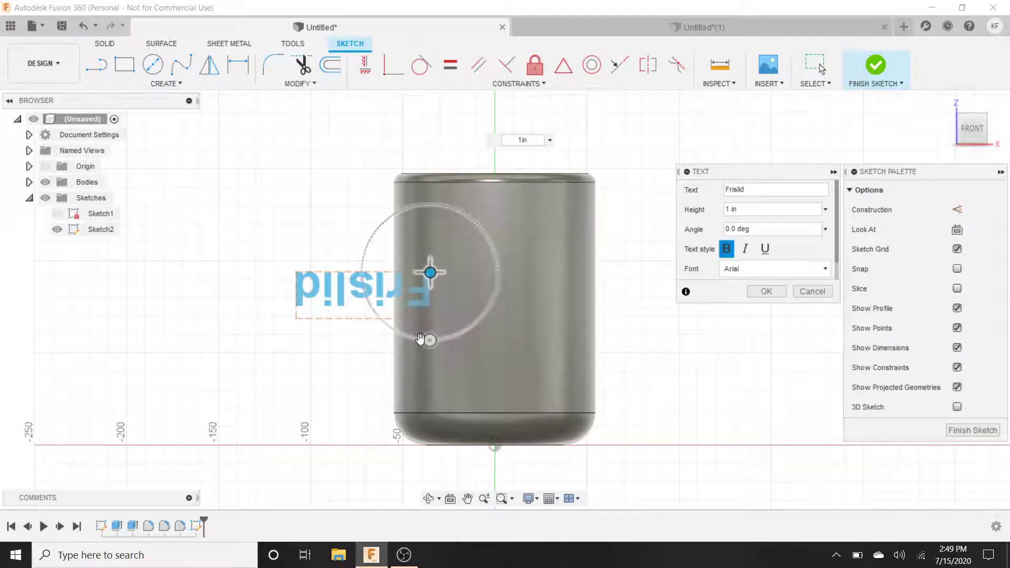
pyautogui.moveTo(428, 340); pyautogui.dragTo(427, 228)
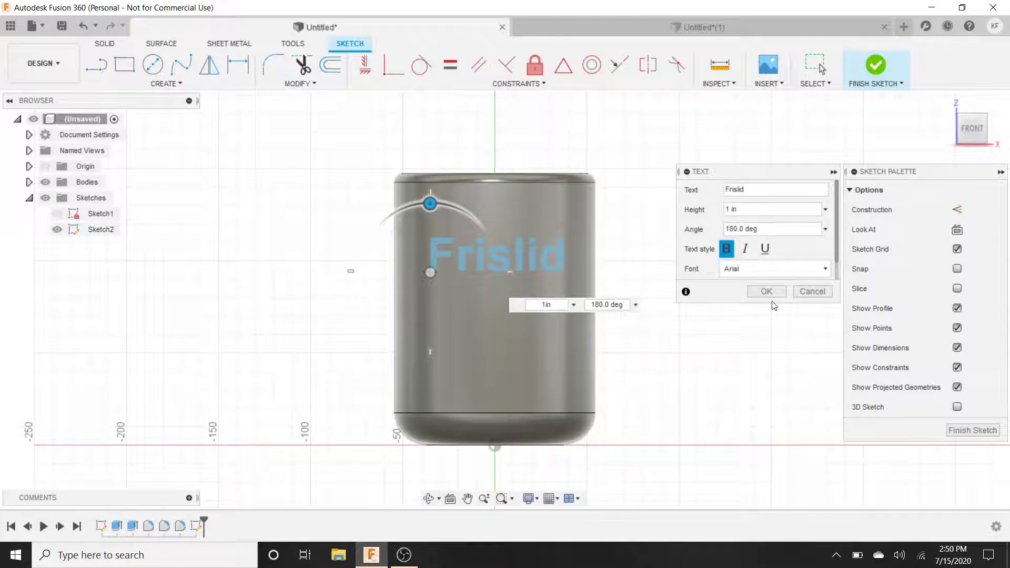
pyautogui.moveTo(429, 271); pyautogui.dragTo(428, 287)
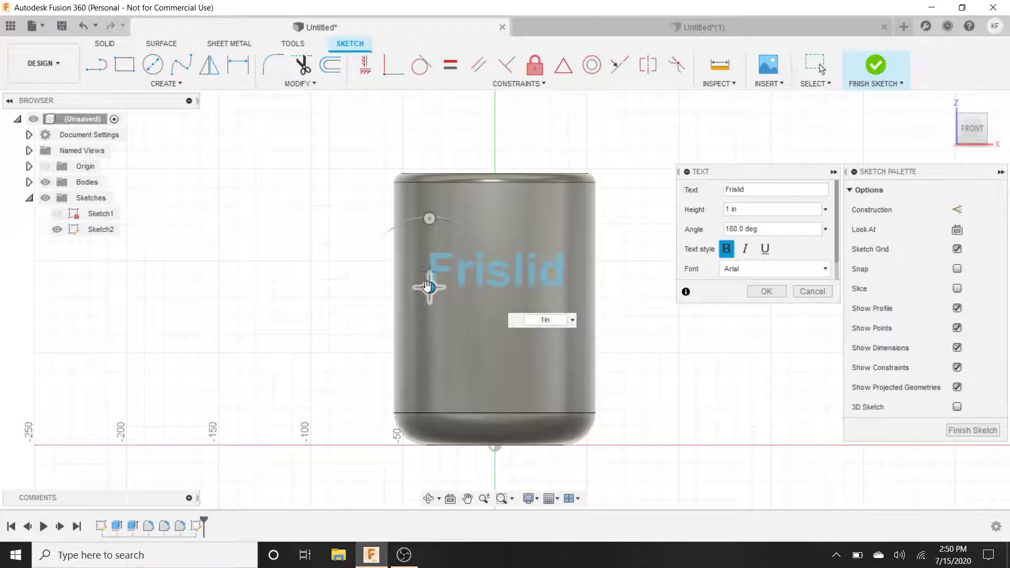
pyautogui.click(763, 291)
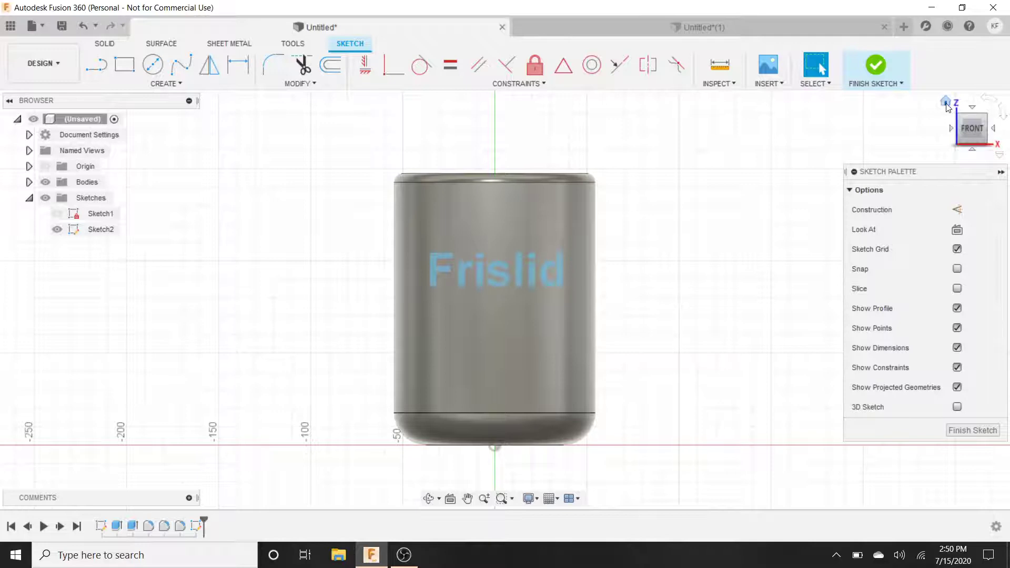
# Finish Sketch2, zoom in on the cup, and select the Frislid sketch text.
pyautogui.click(880, 67)
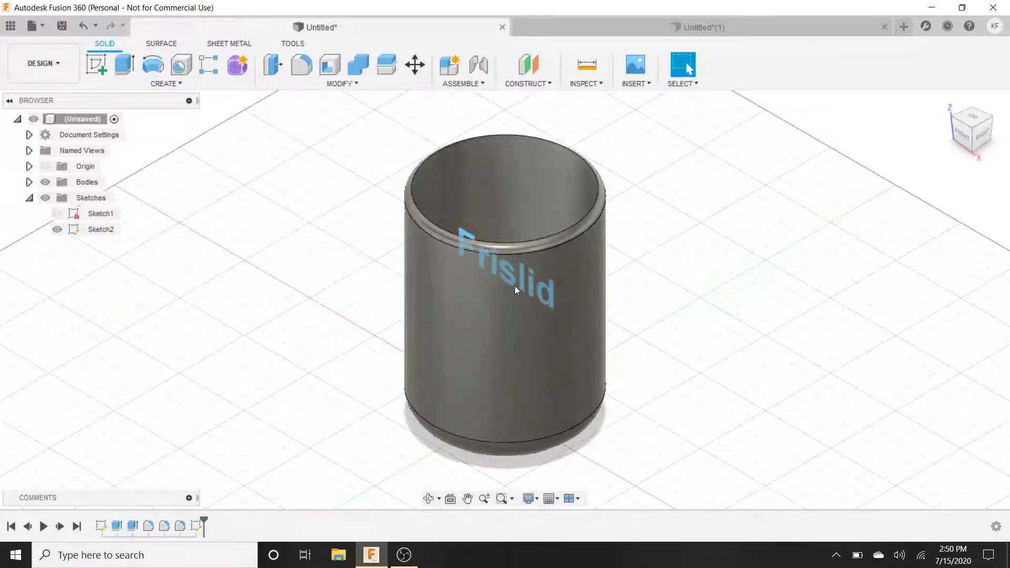
pyautogui.scroll(3, 507, 268)
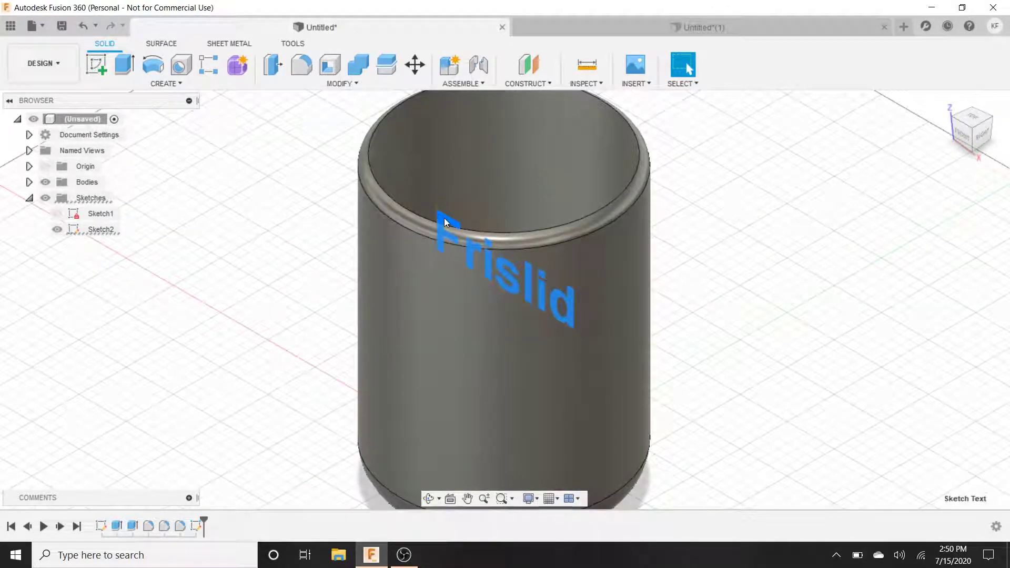
pyautogui.click(444, 218)
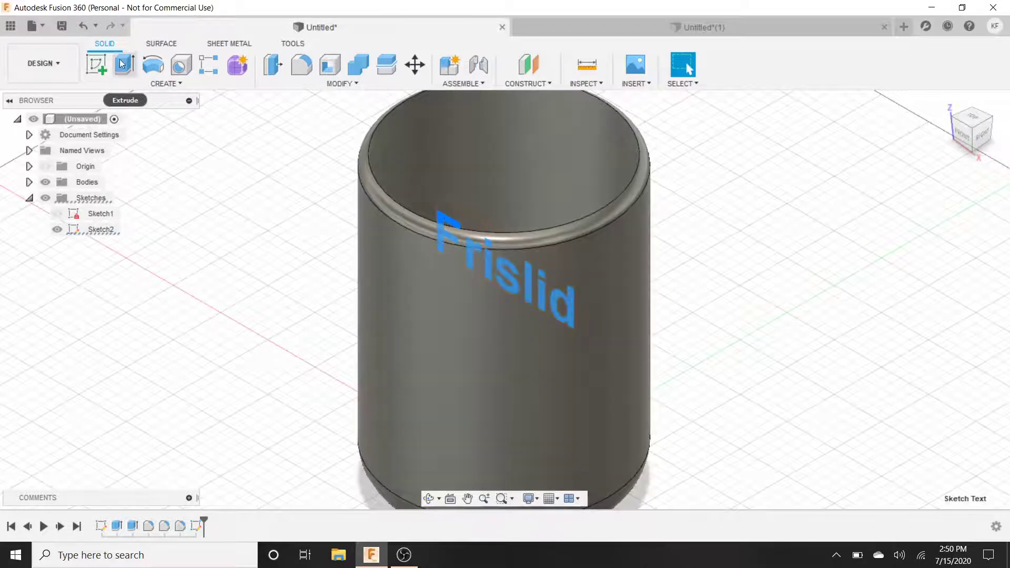
# After glancing at the finished design, reselect the Frislid text and start an Extrude on it.
pyautogui.click(122, 63)
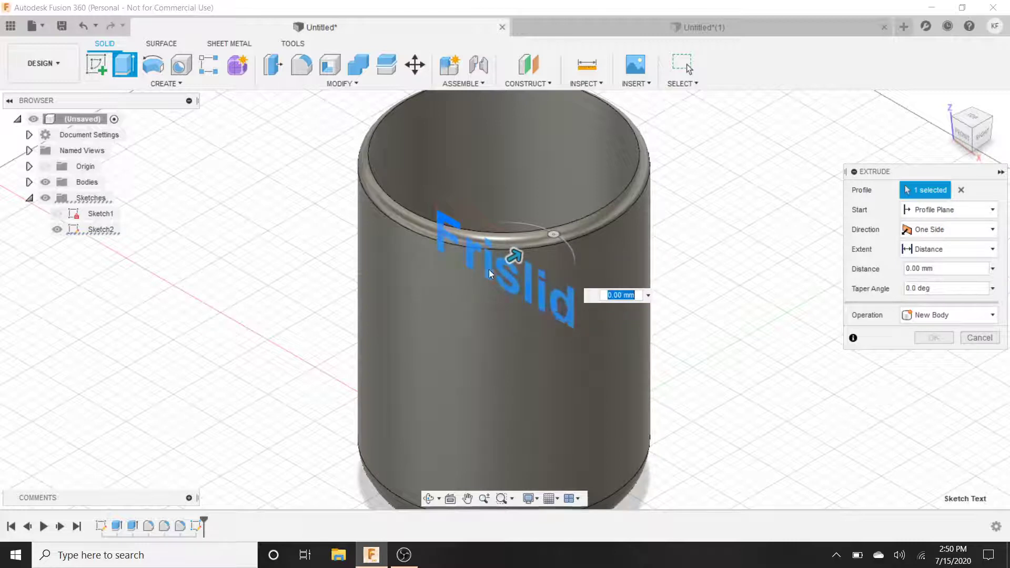
pyautogui.click(621, 27)
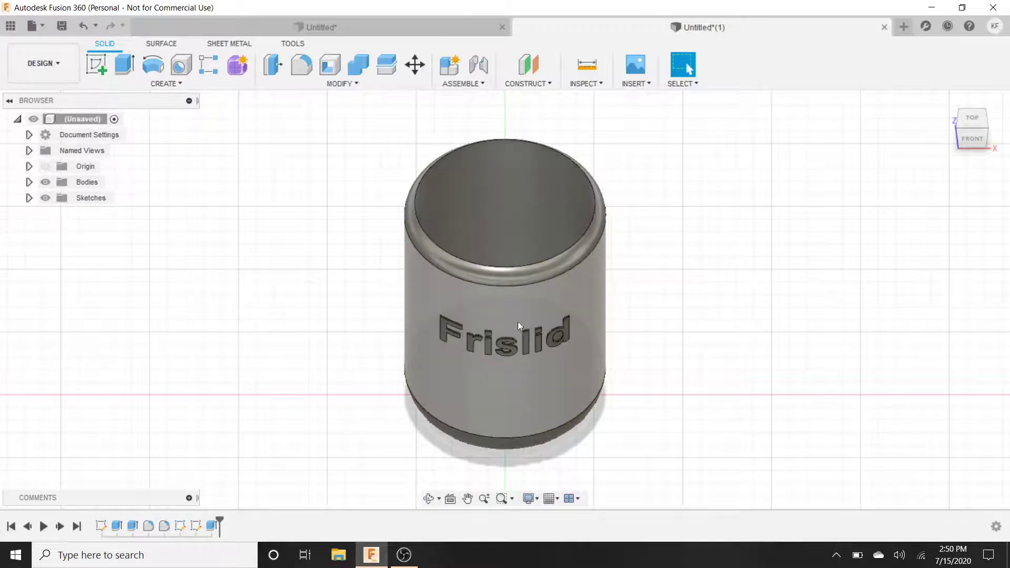
pyautogui.click(355, 20)
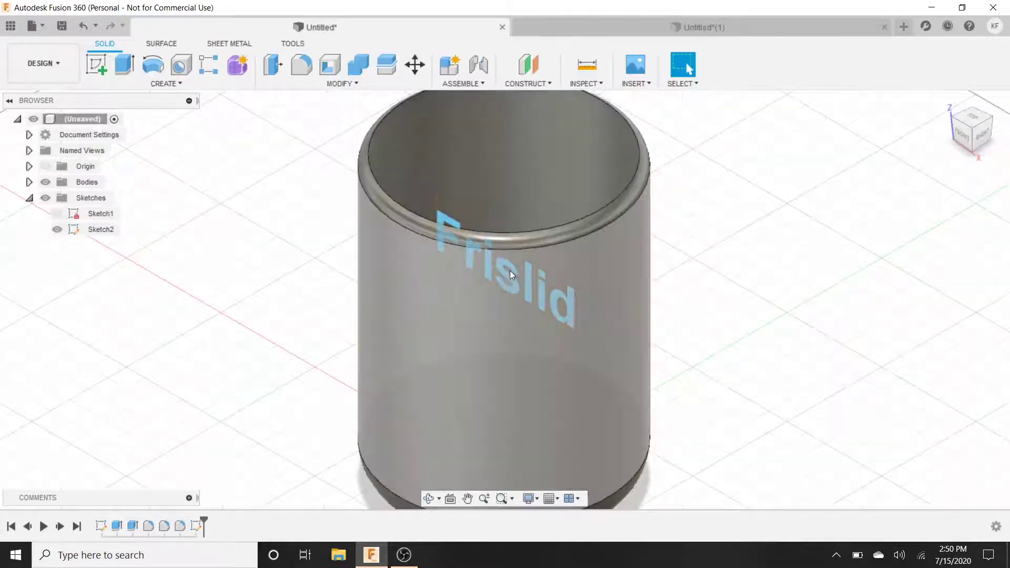
pyautogui.click(443, 223)
pyautogui.click(124, 64)
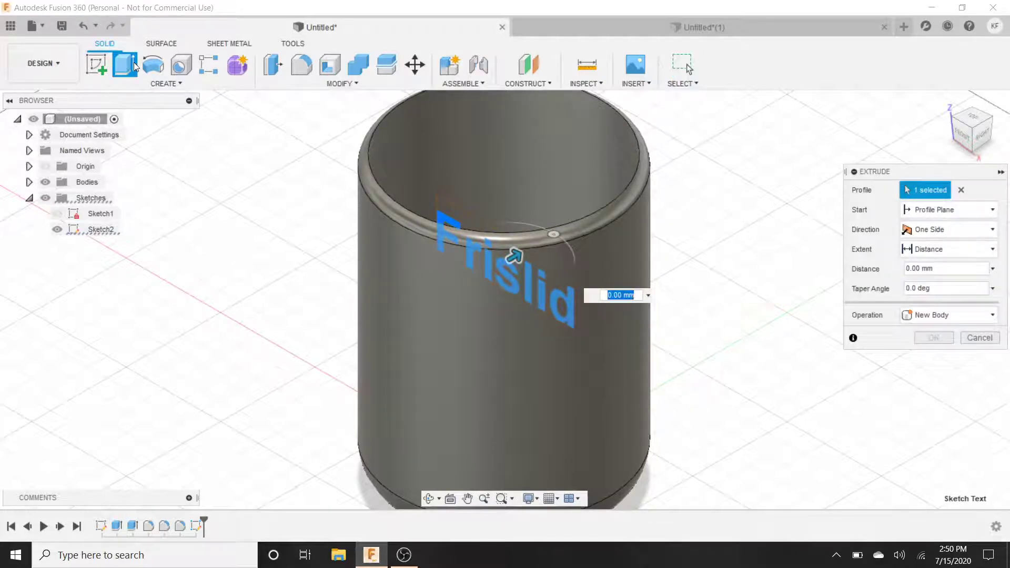
# Enter -1 mm as the Frislid extrusion distance and orbit the cup to check its direction.
pyautogui.write('-1')
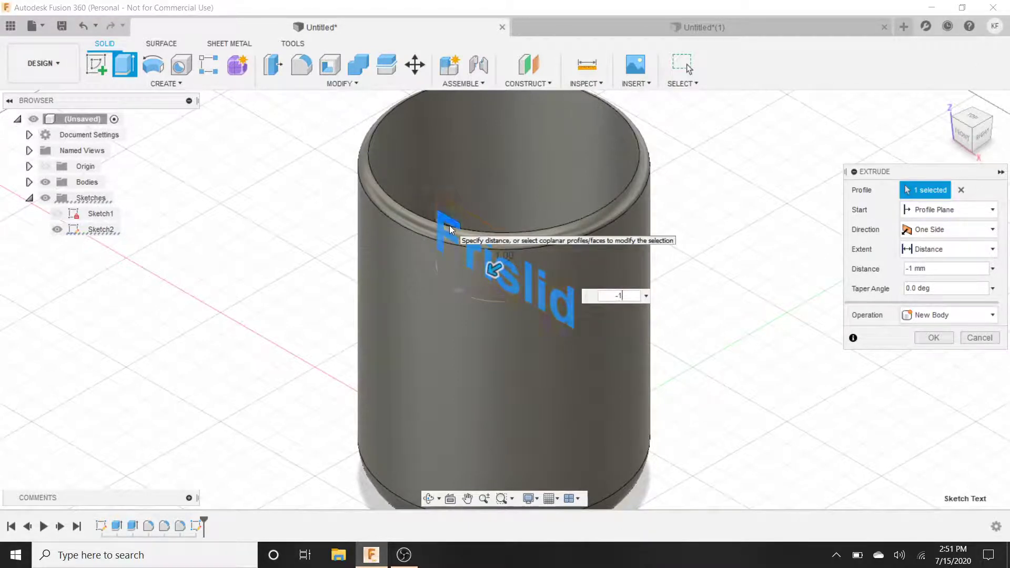
pyautogui.click(468, 501)
pyautogui.moveTo(503, 342); pyautogui.dragTo(482, 359)
pyautogui.click(429, 499)
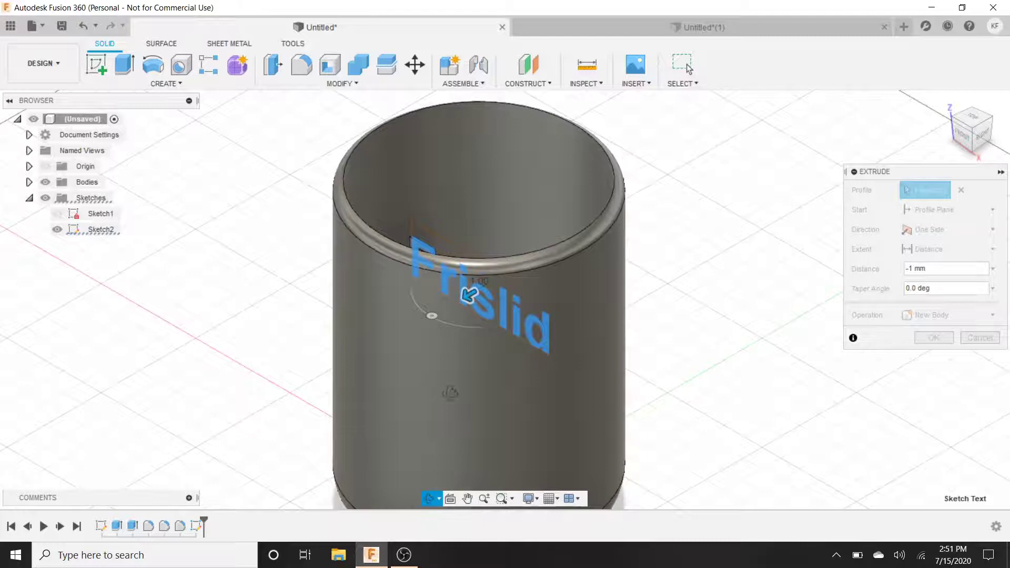
pyautogui.moveTo(470, 295)
pyautogui.mouseDown()
pyautogui.moveTo(457, 309)
pyautogui.moveTo(451, 302)
pyautogui.moveTo(450, 293)
pyautogui.moveTo(500, 345)
pyautogui.moveTo(473, 332)
pyautogui.mouseUp()
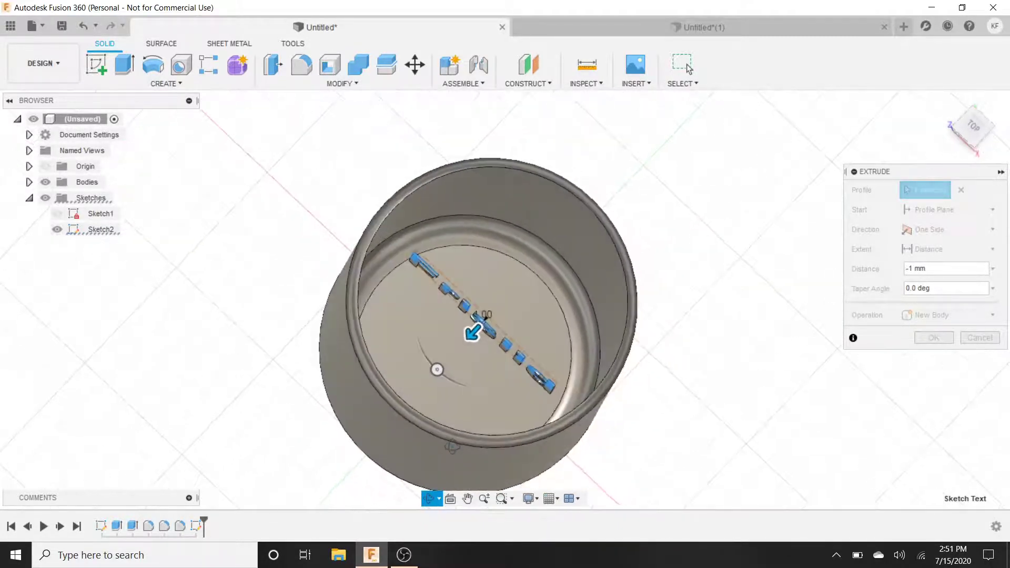
pyautogui.moveTo(452, 446); pyautogui.dragTo(505, 387)
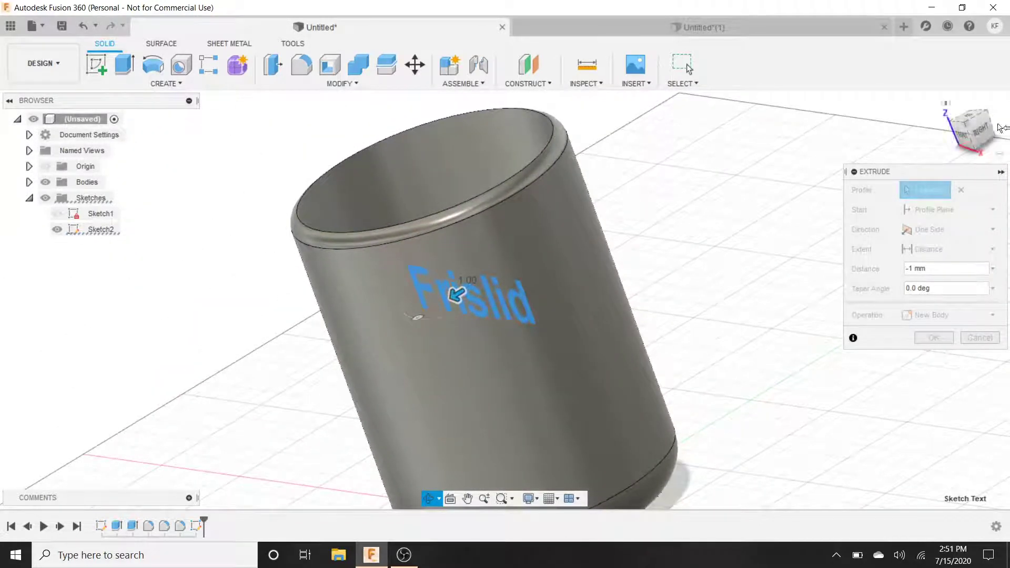
pyautogui.click(955, 125)
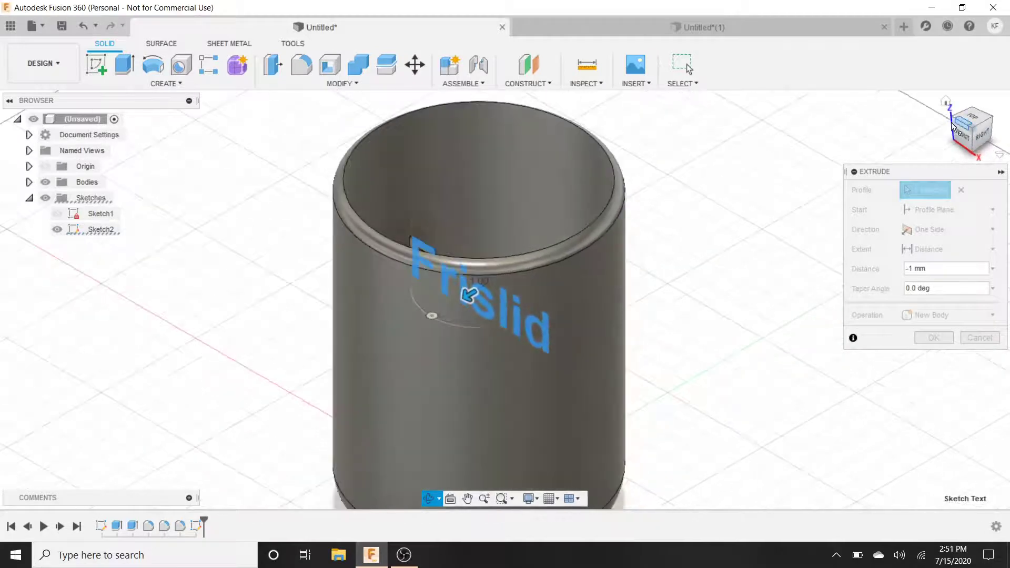
pyautogui.press('Escape')
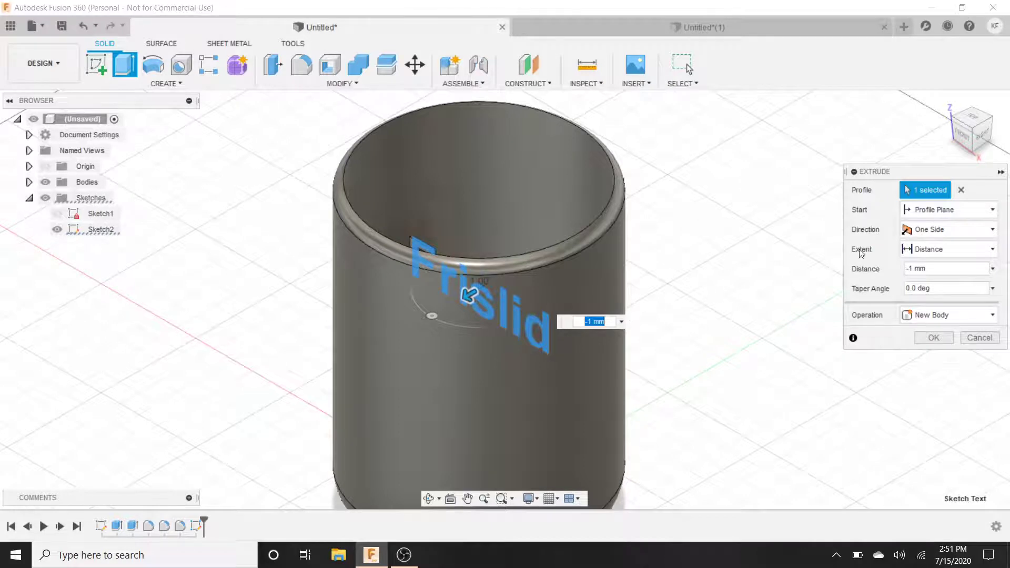
# Start the extrusion From Object on the cup's curved outer face, 1 mm deep as a Cut.
pyautogui.click(956, 207)
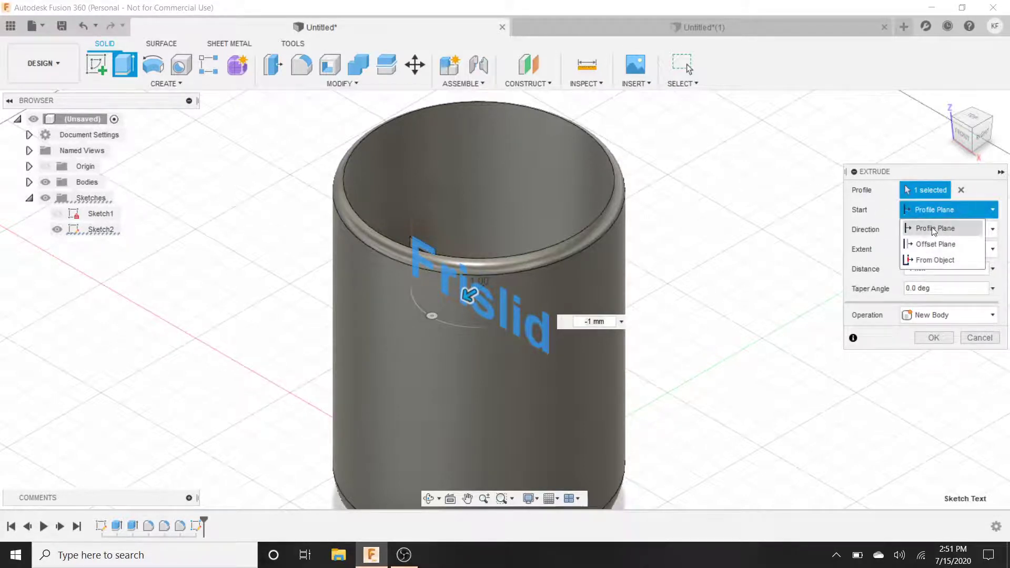
pyautogui.click(921, 263)
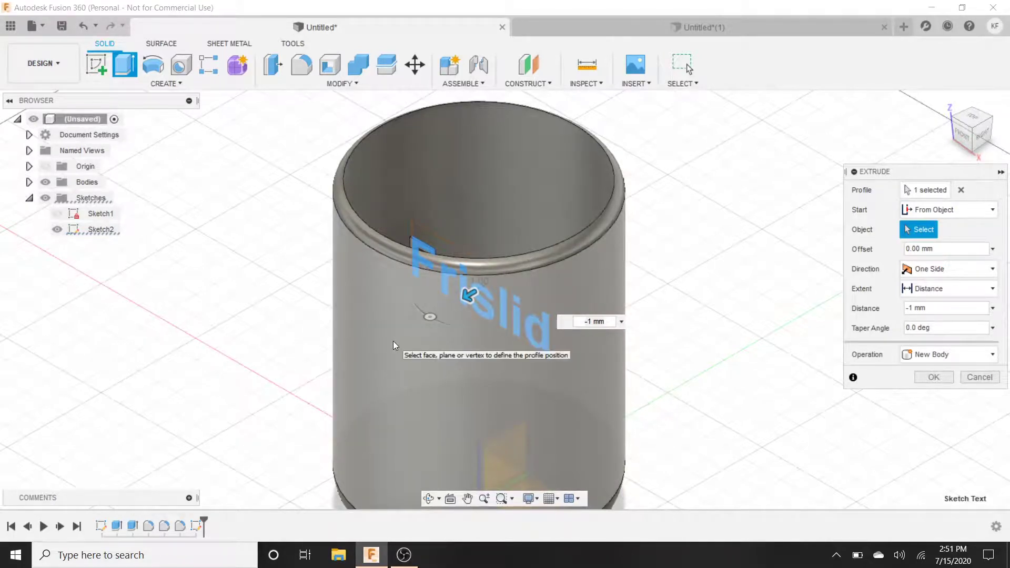
pyautogui.click(393, 340)
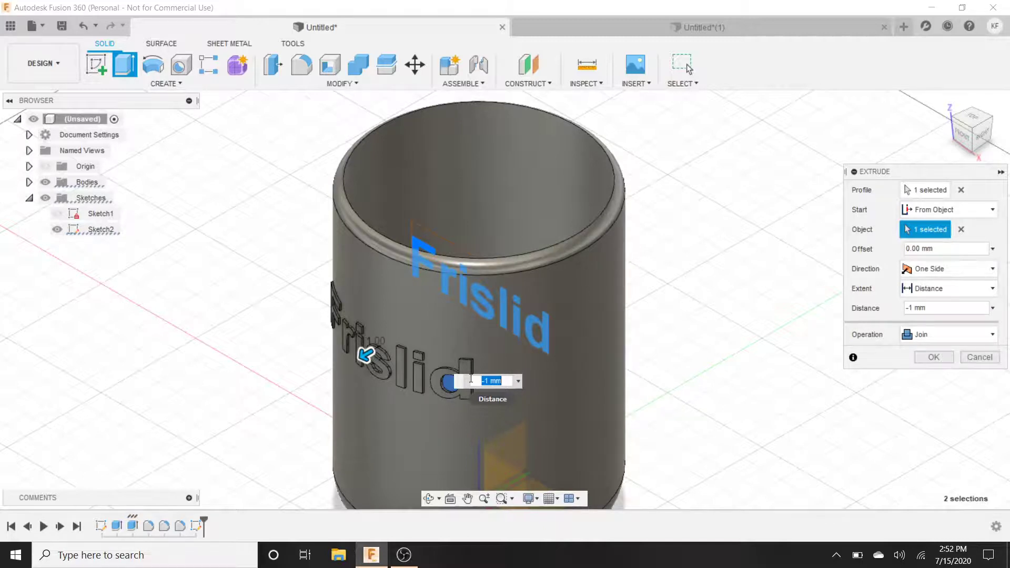
pyautogui.write('1')
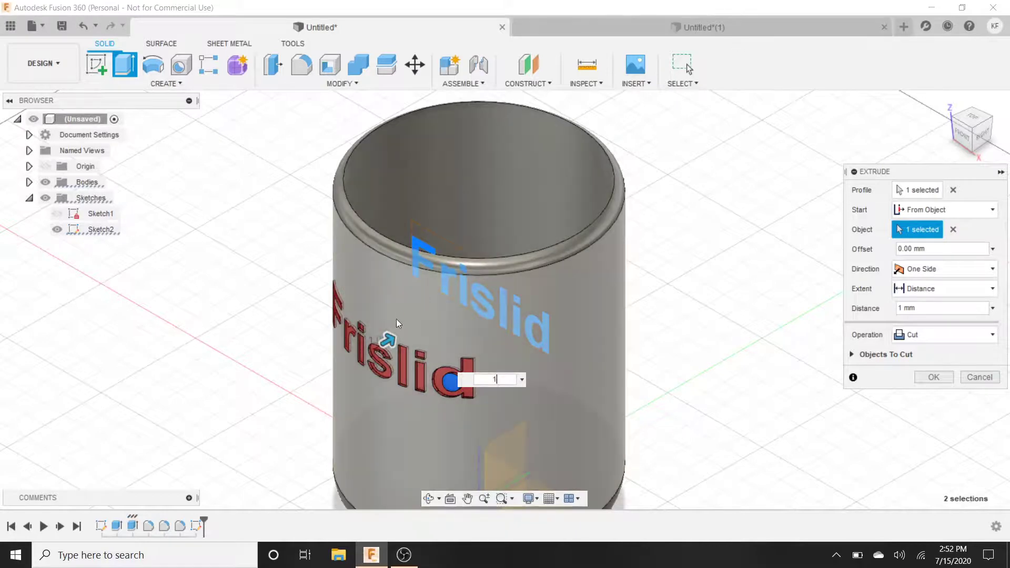
# Apply the 1 mm Frislid cut and tilt the cup to inspect the engraving.
pyautogui.click(942, 377)
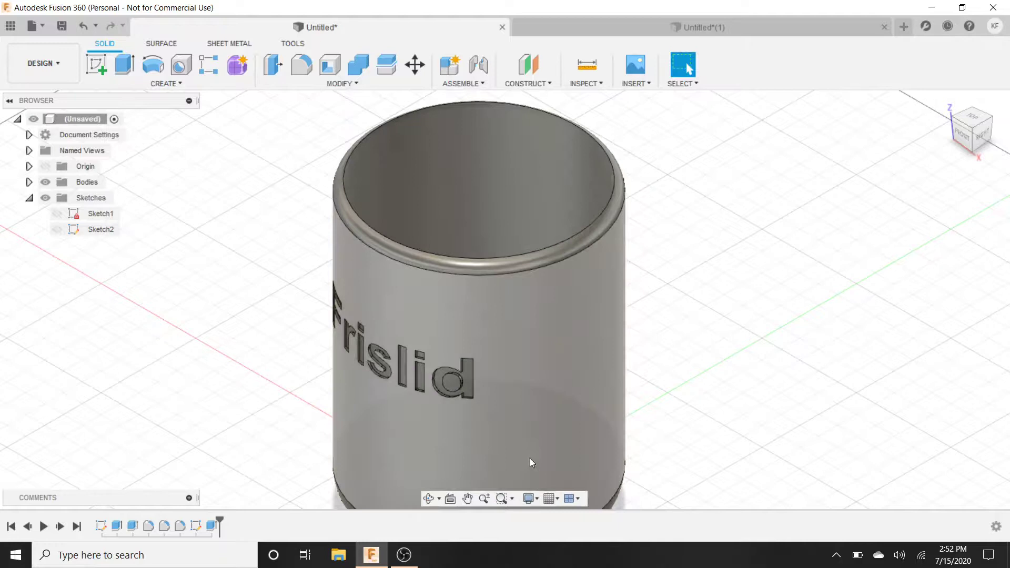
pyautogui.click(429, 499)
pyautogui.moveTo(401, 461); pyautogui.dragTo(404, 432)
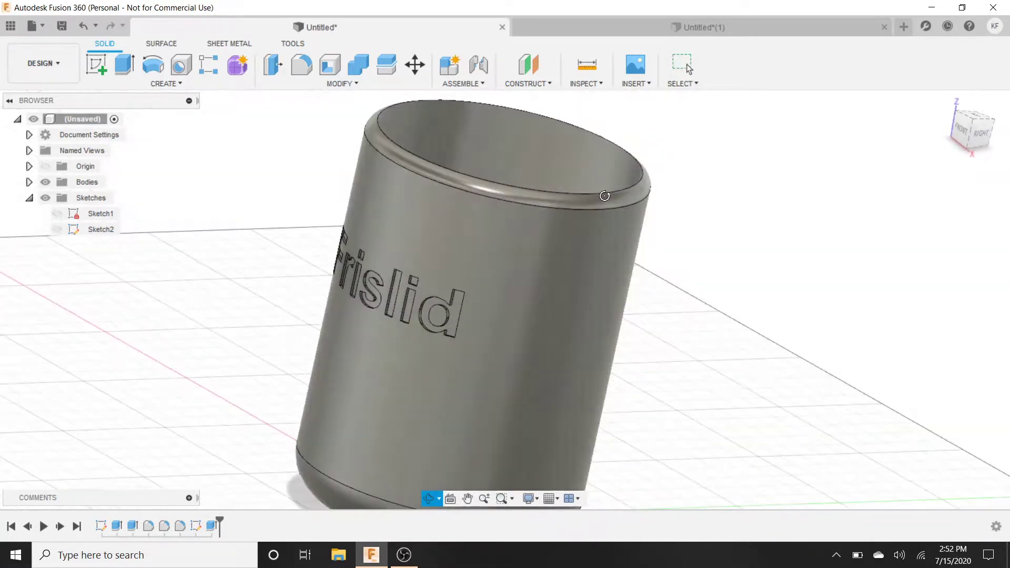
# Open Untitled*(1), zoom in, and tilt the view to compare its engraved Frislid lettering.
pyautogui.click(715, 26)
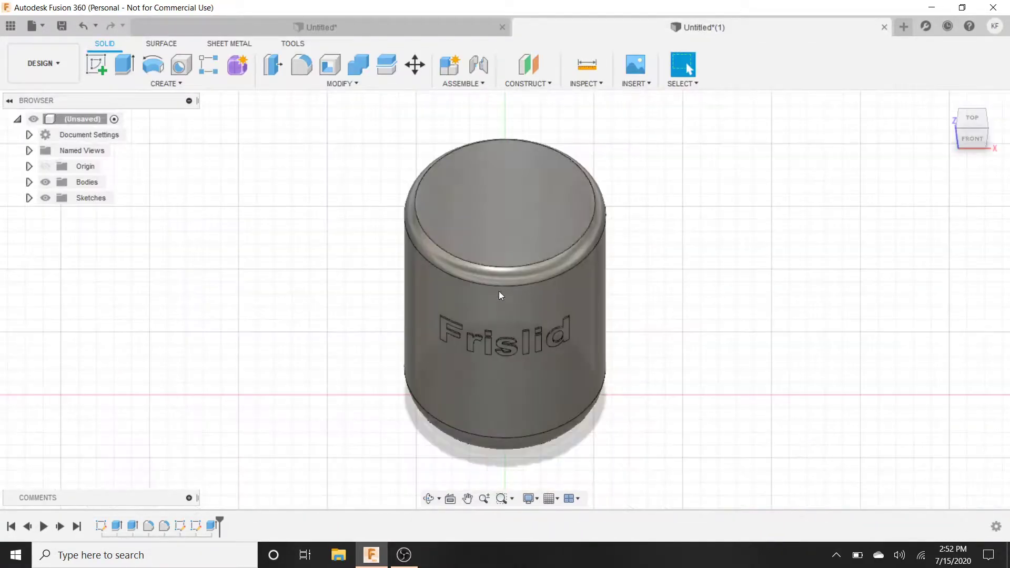
pyautogui.scroll(5, 477, 338)
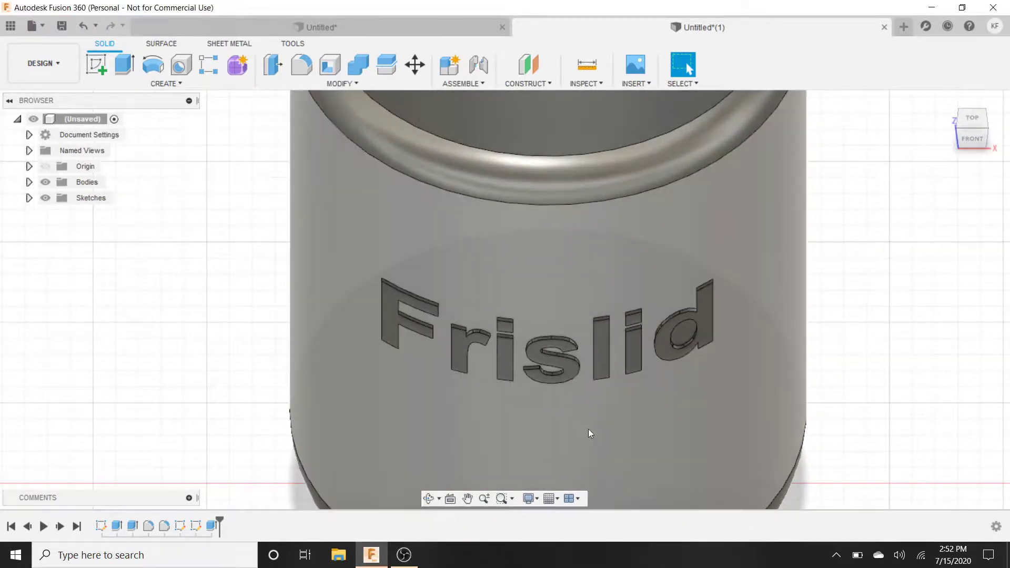
pyautogui.click(427, 498)
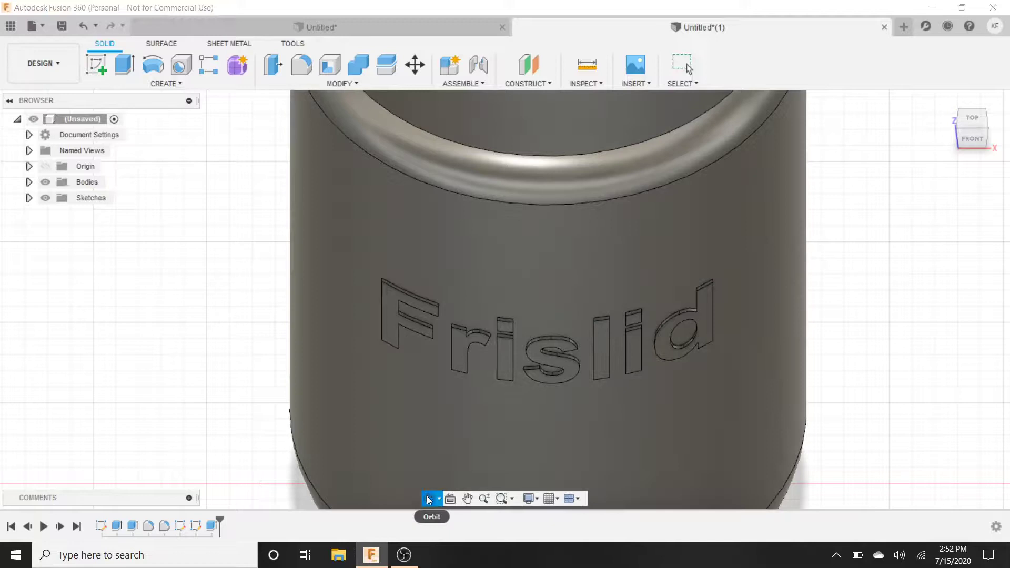
pyautogui.moveTo(576, 418); pyautogui.dragTo(563, 397)
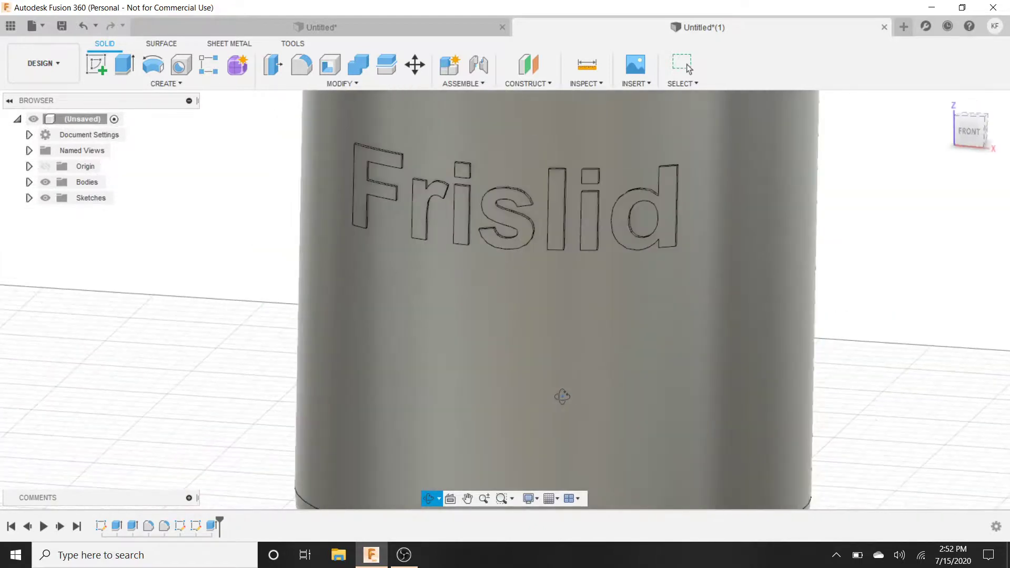
# In Untitled*, zoom and orbit to view the engraved Frislid from front and diagonal angles.
pyautogui.click(353, 26)
pyautogui.scroll(6, 394, 305)
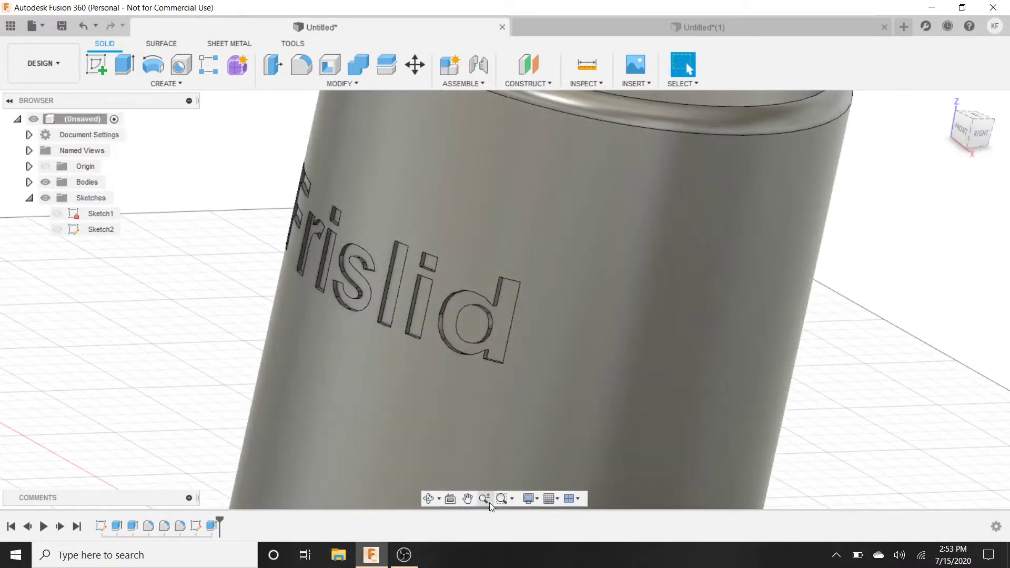
pyautogui.click(431, 498)
pyautogui.moveTo(390, 419); pyautogui.dragTo(451, 425)
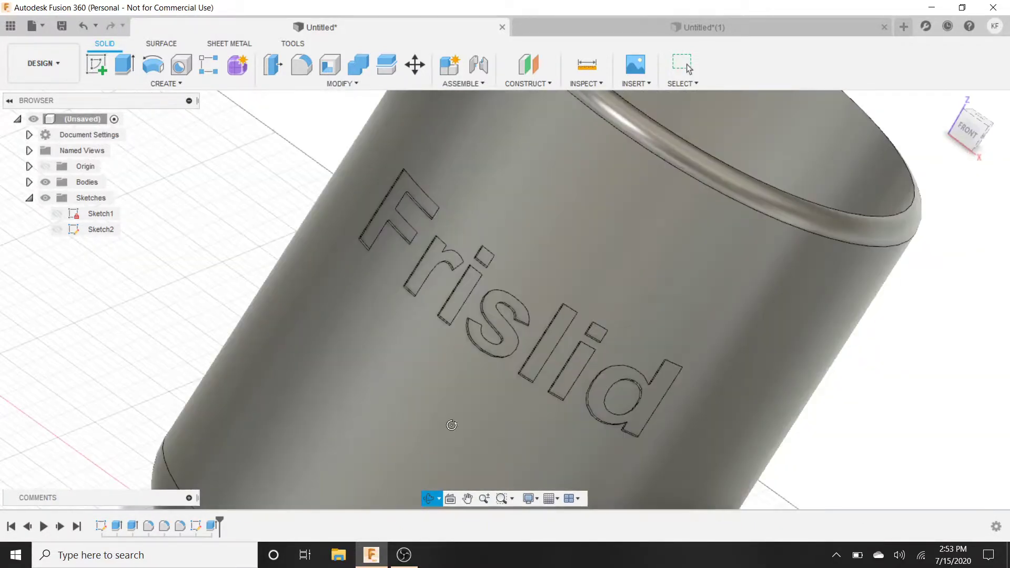
pyautogui.click(973, 130)
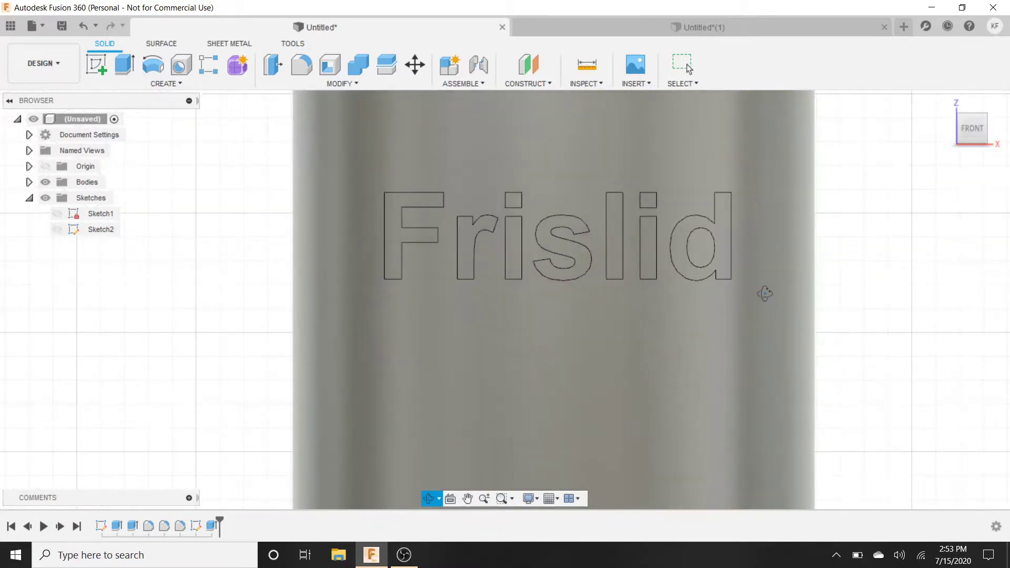
pyautogui.moveTo(456, 395); pyautogui.dragTo(406, 404)
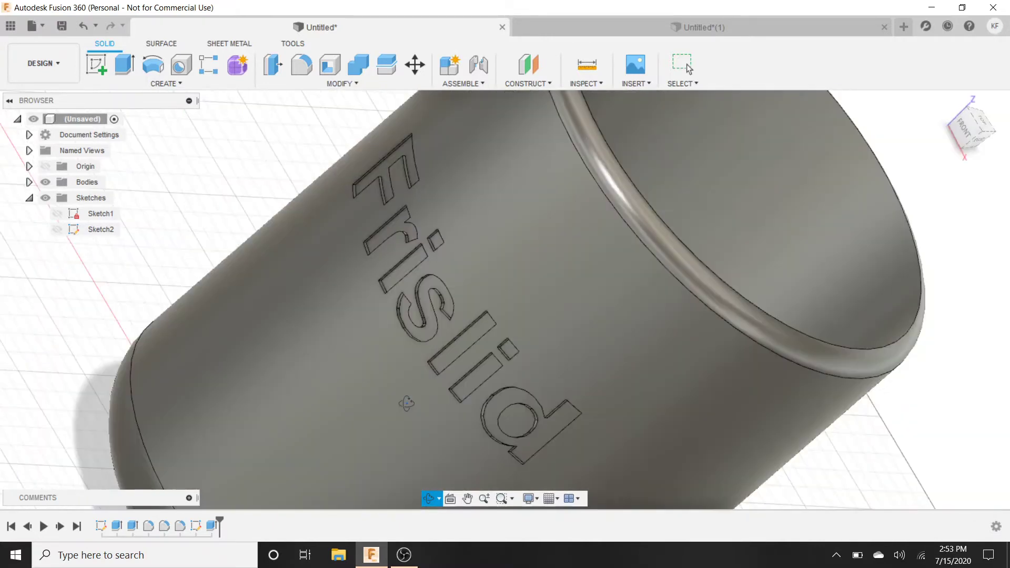